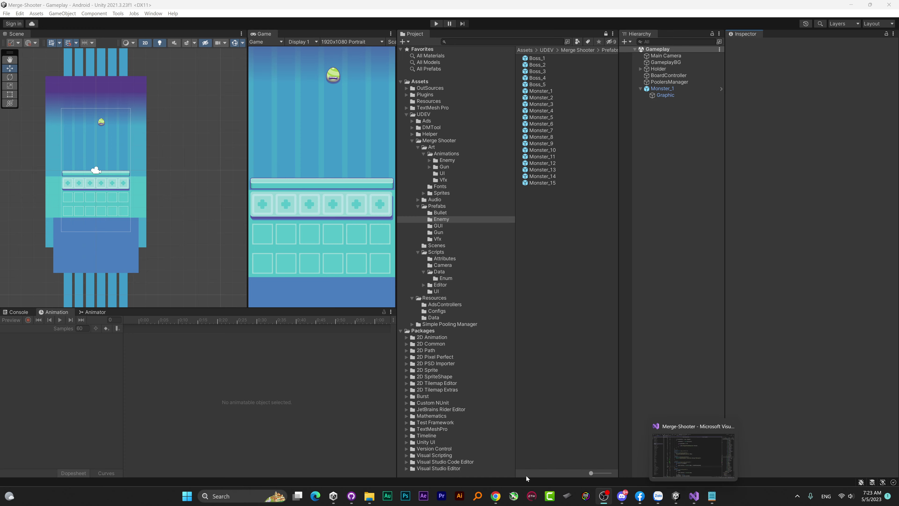
Step: Bring up udevcorp.com in Chrome and scroll past About Us and YouTube tutorials to Our Game Templates
left_click(496, 496)
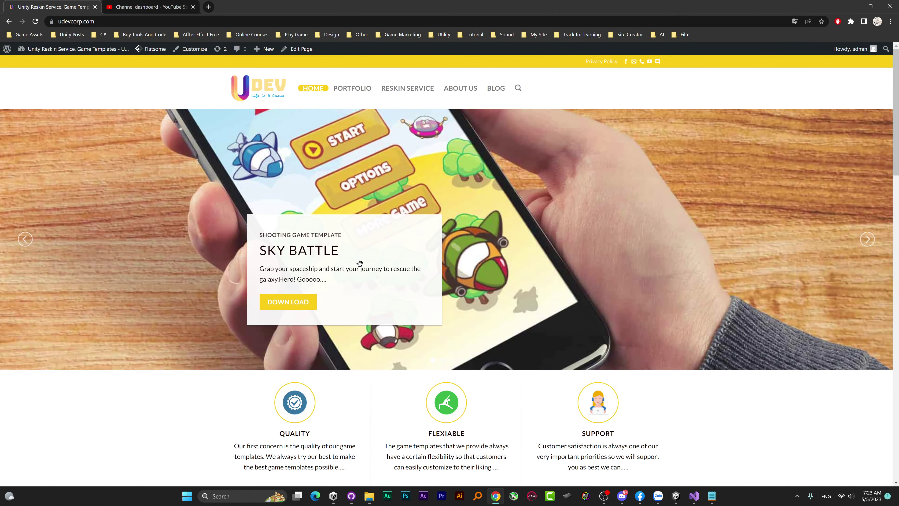
scroll(361, 267, "down", 2)
scroll(354, 259, "down", 5)
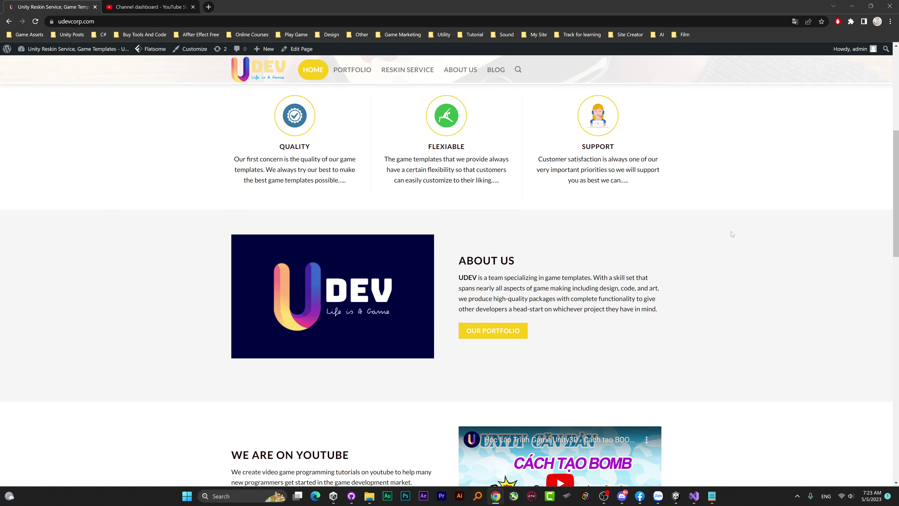
scroll(698, 227, "down", 2)
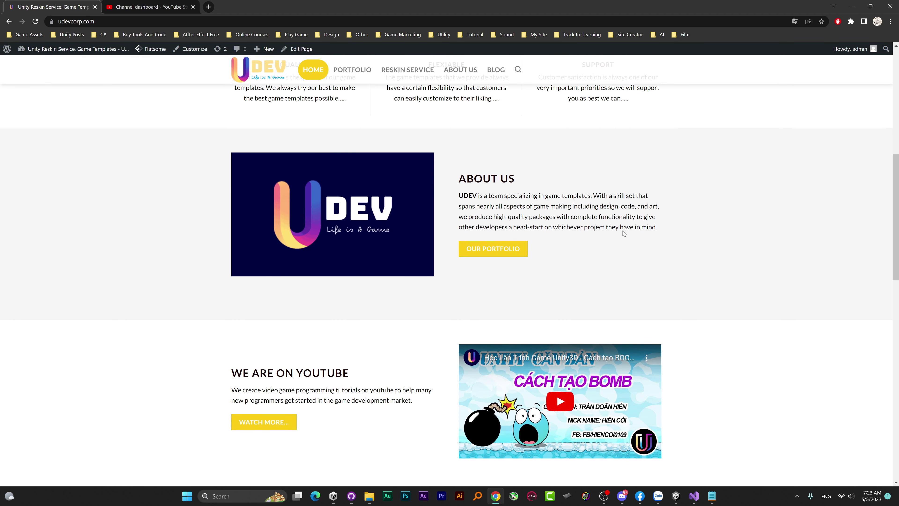
scroll(624, 232, "down", 3)
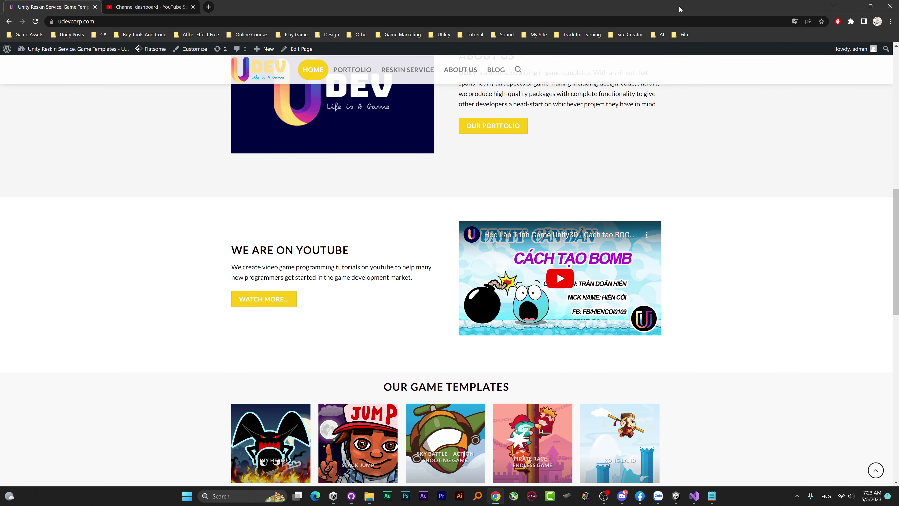
Step: Minimize Chrome to reveal the Unity editor with the Merge Shooter Enemy prefabs folder
left_click(848, 6)
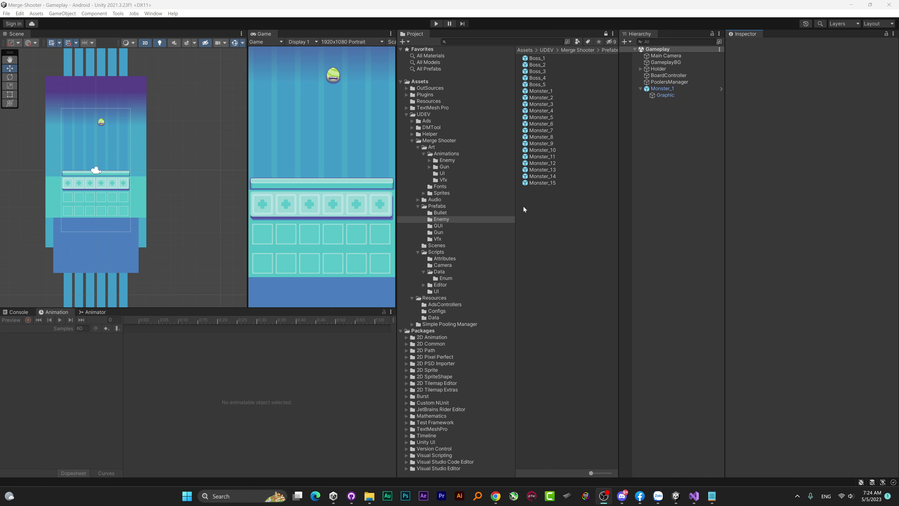
Step: Play-test the Gameplay scene until merge units spawn, then exit Play mode back to editing
left_click(441, 23)
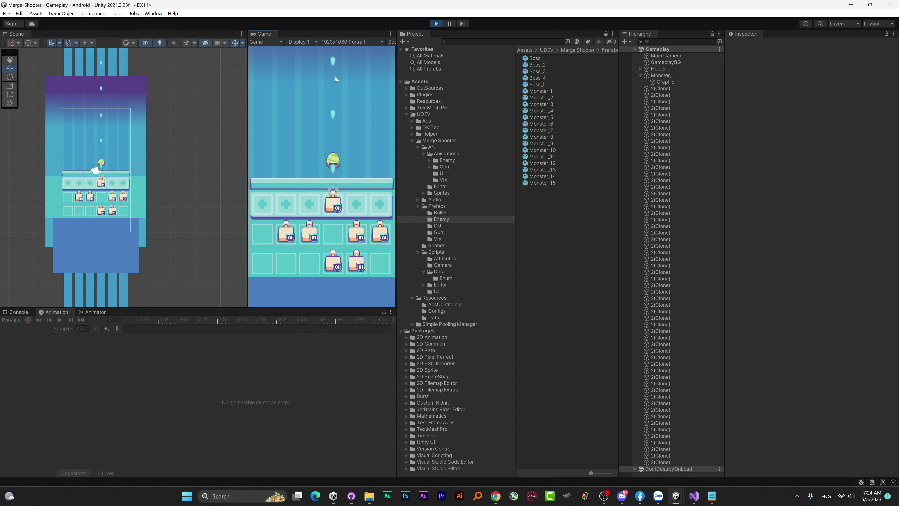
left_click(437, 23)
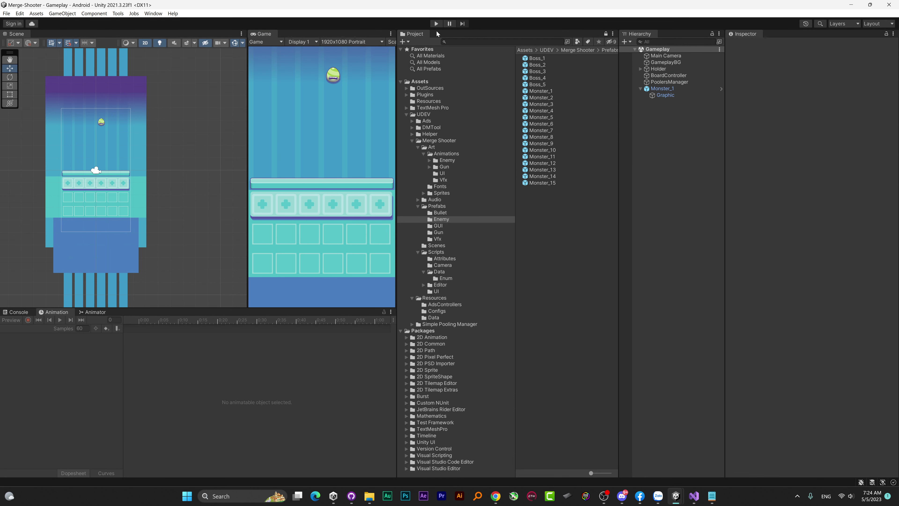